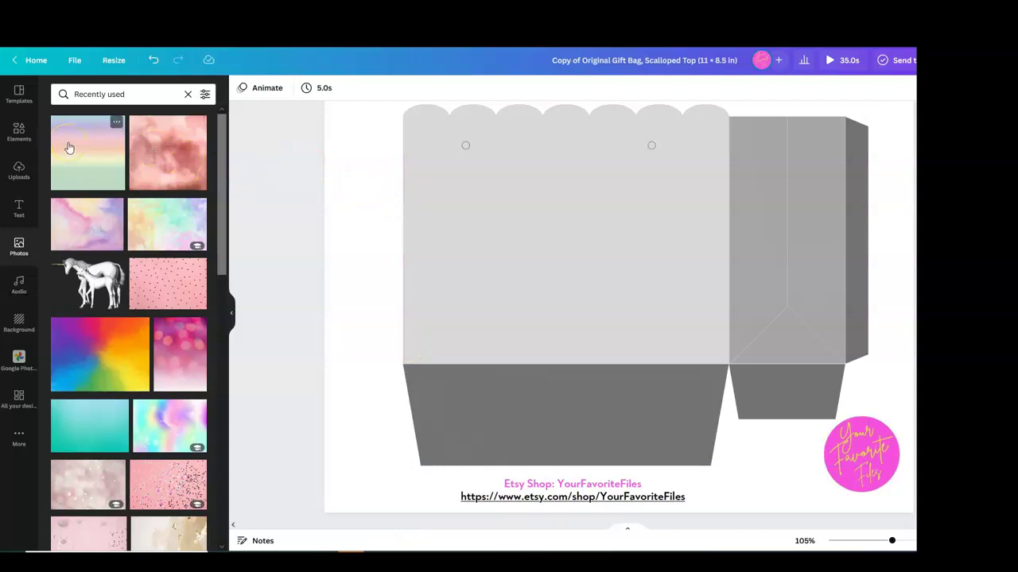
- Drop the pastel gradient, pink cloud and pastel watercolour photos into the bottom flaps, side panel and front
{"action": "left_click_drag", "start_coordinate": [70, 149], "coordinate": [162, 213]}
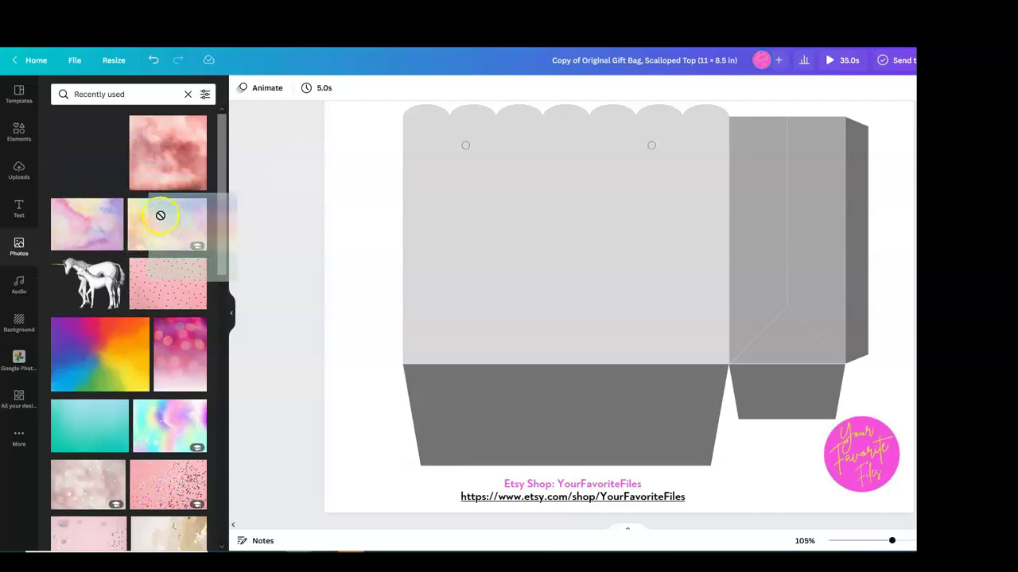
{"action": "left_click_drag", "start_coordinate": [162, 213], "coordinate": [77, 151]}
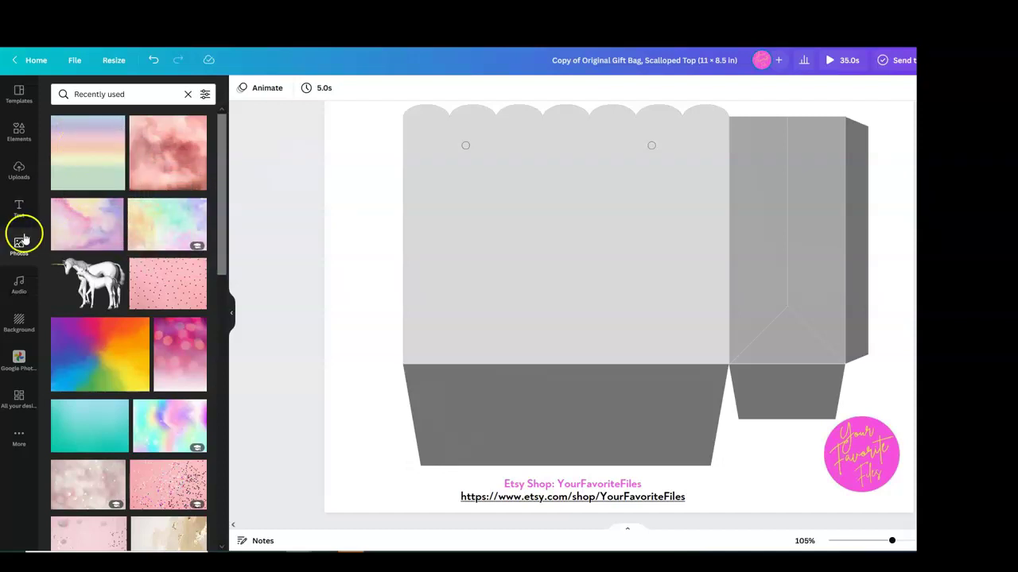
{"action": "left_click_drag", "start_coordinate": [69, 137], "coordinate": [411, 379]}
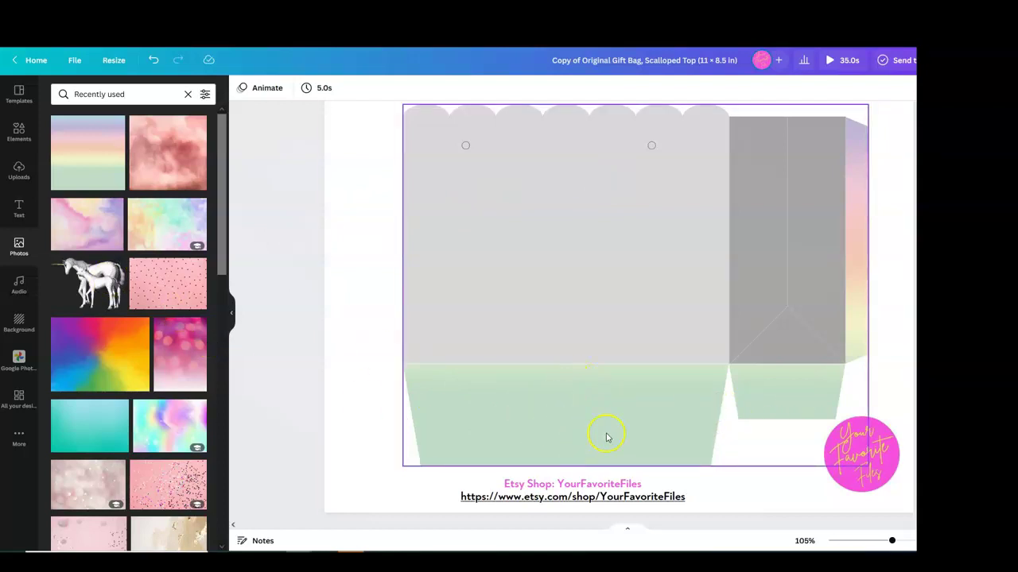
{"action": "mouse_move", "coordinate": [167, 153]}
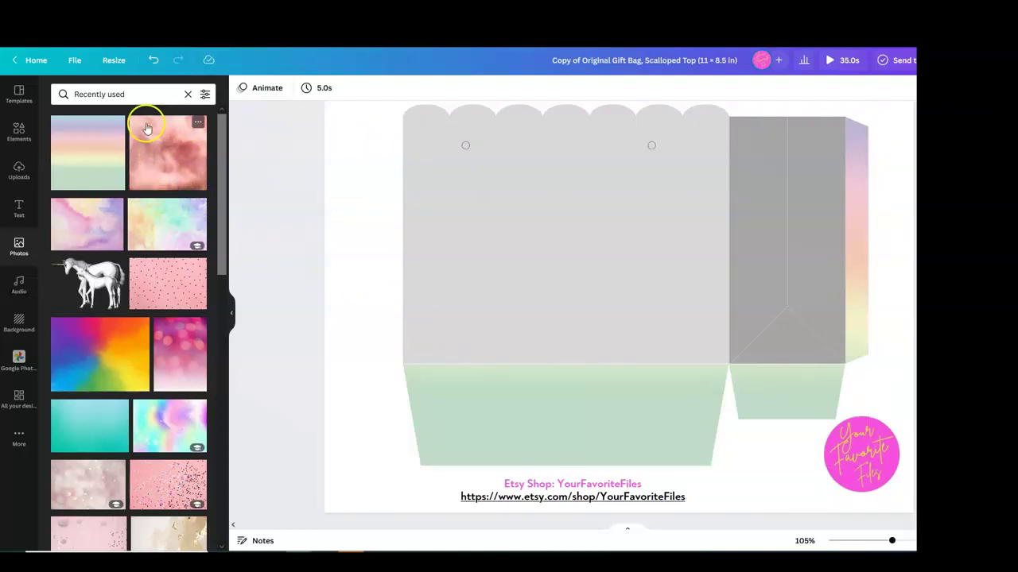
{"action": "mouse_move", "coordinate": [146, 128]}
{"action": "left_mouse_down"}
{"action": "mouse_move", "coordinate": [755, 280]}
{"action": "mouse_move", "coordinate": [763, 320]}
{"action": "left_mouse_up"}
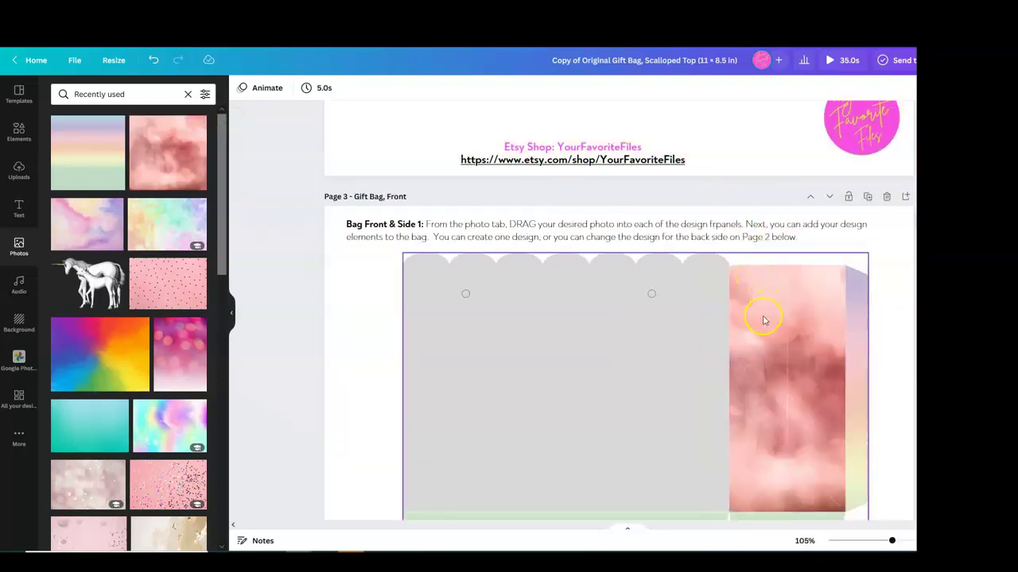
{"action": "scroll", "coordinate": [753, 291], "scroll_direction": "down", "scroll_amount": 4}
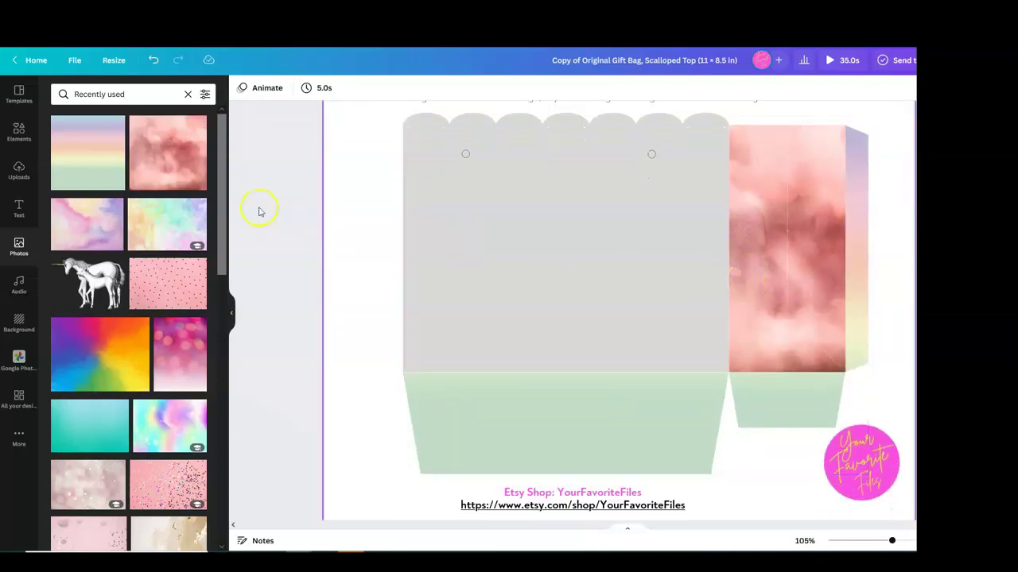
{"action": "mouse_move", "coordinate": [87, 223]}
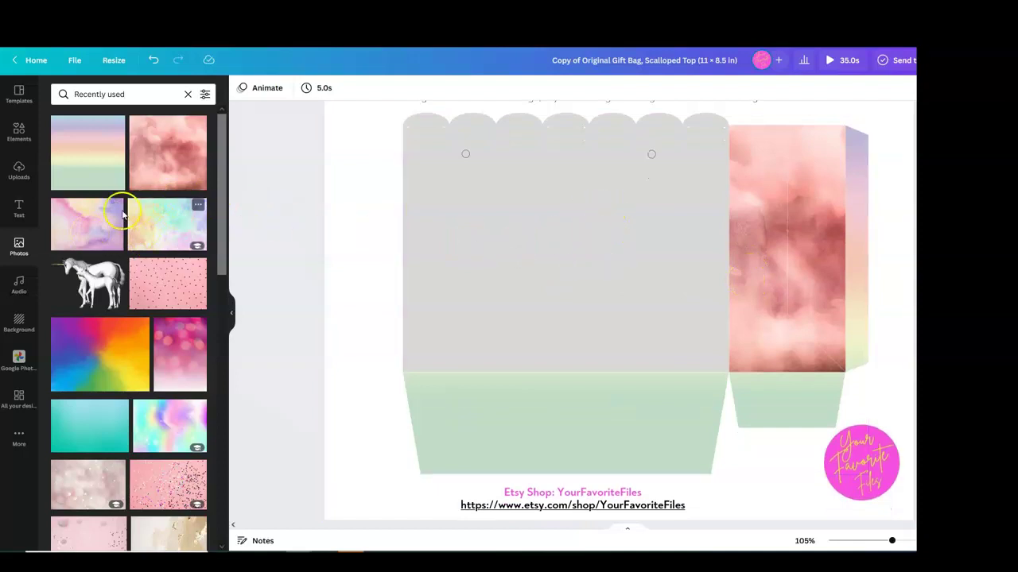
{"action": "left_click_drag", "start_coordinate": [59, 209], "coordinate": [428, 138]}
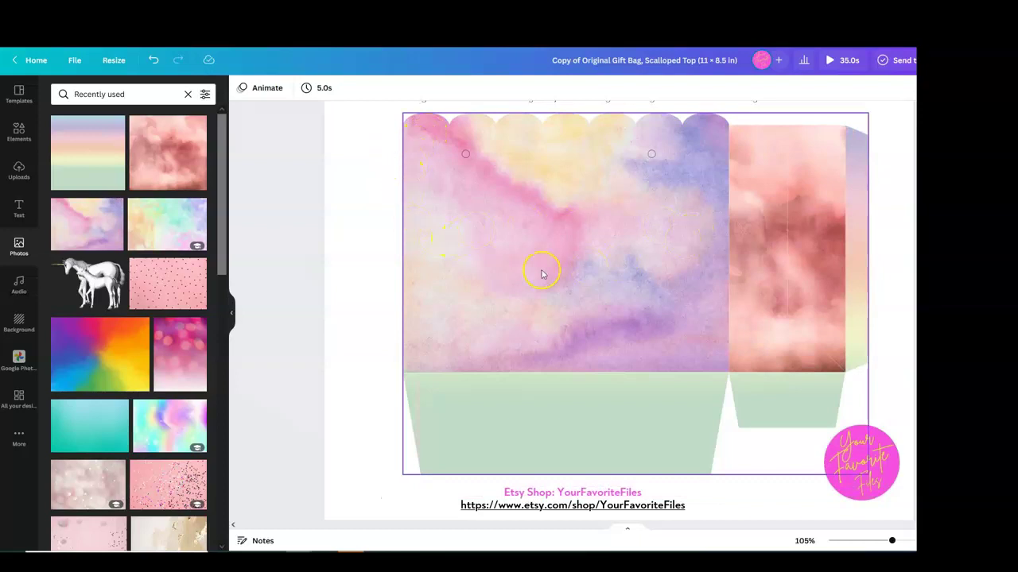
- Add the two white unicorns photo, shrunk and centred on the bag front
{"action": "left_click", "coordinate": [91, 283]}
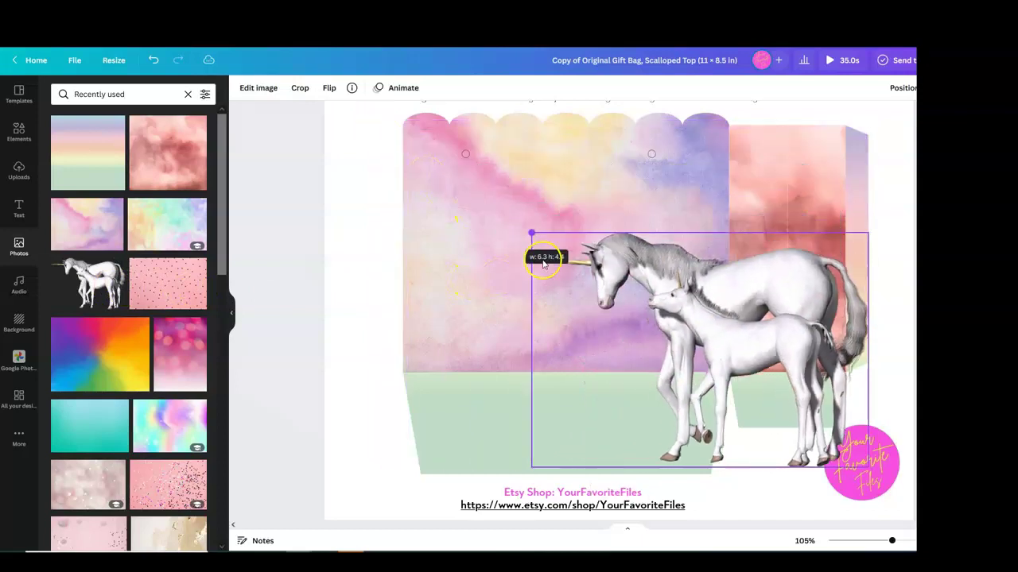
{"action": "left_click_drag", "start_coordinate": [370, 121], "coordinate": [618, 295]}
{"action": "mouse_move", "coordinate": [753, 359]}
{"action": "left_mouse_down"}
{"action": "mouse_move", "coordinate": [572, 273]}
{"action": "mouse_move", "coordinate": [613, 263]}
{"action": "left_mouse_up"}
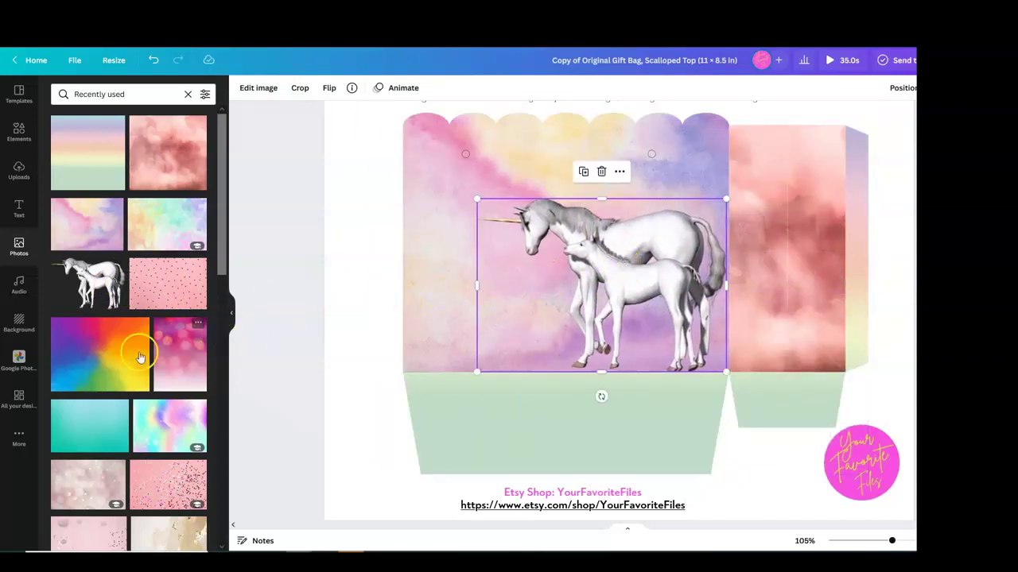
- Add the 'Happy Birthday MICHELLE!' text template, shrunk to sit above the unicorns
{"action": "left_click", "coordinate": [18, 210]}
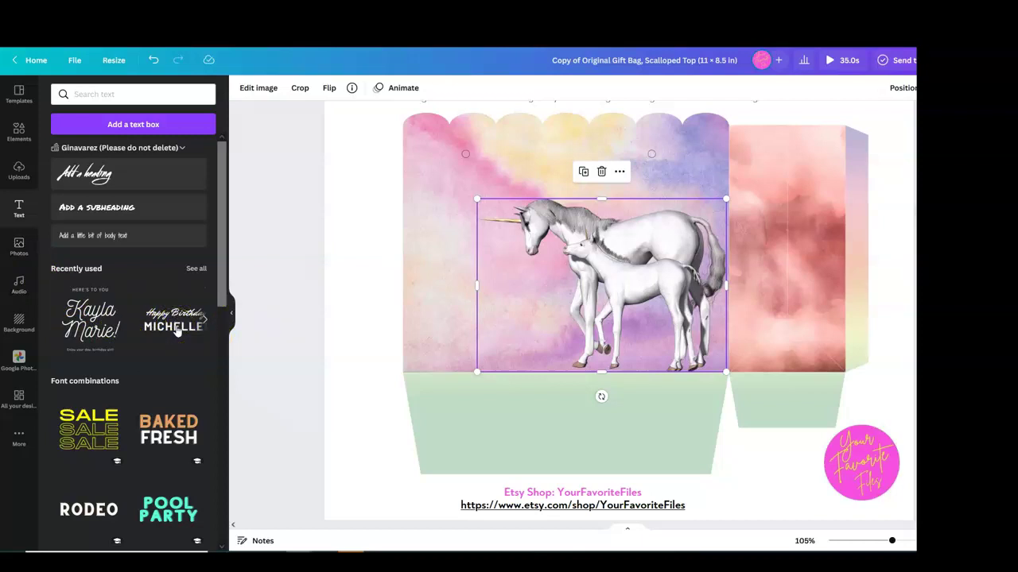
{"action": "left_click", "coordinate": [176, 329]}
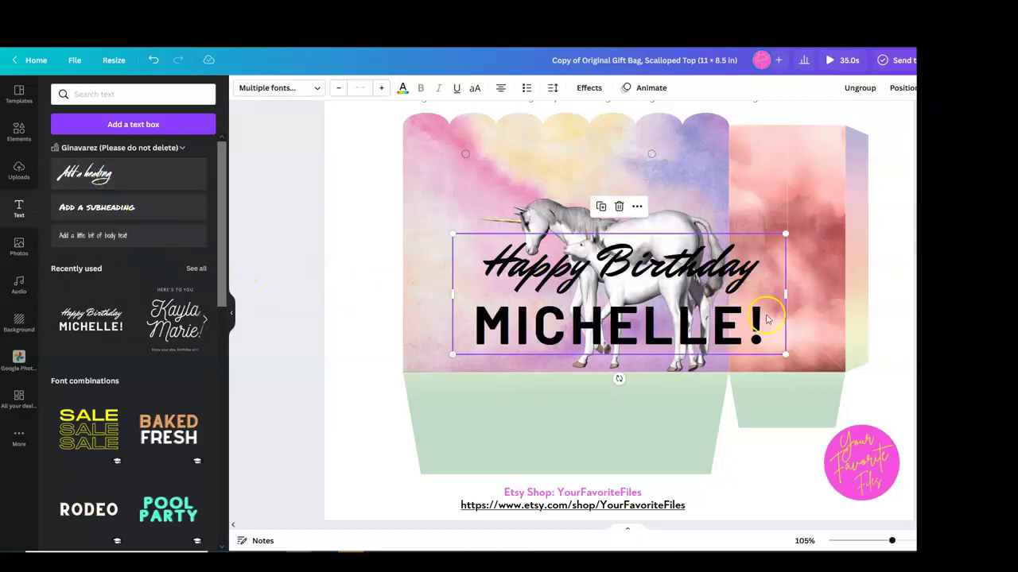
{"action": "mouse_move", "coordinate": [785, 354]}
{"action": "left_mouse_down"}
{"action": "mouse_move", "coordinate": [592, 282]}
{"action": "mouse_move", "coordinate": [581, 176]}
{"action": "left_mouse_up"}
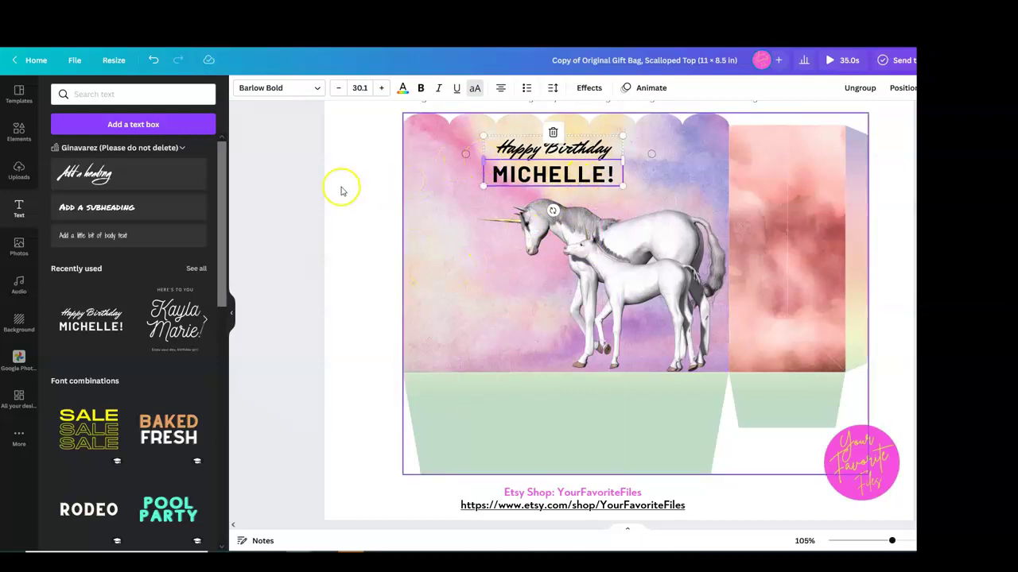
{"action": "left_click", "coordinate": [19, 244]}
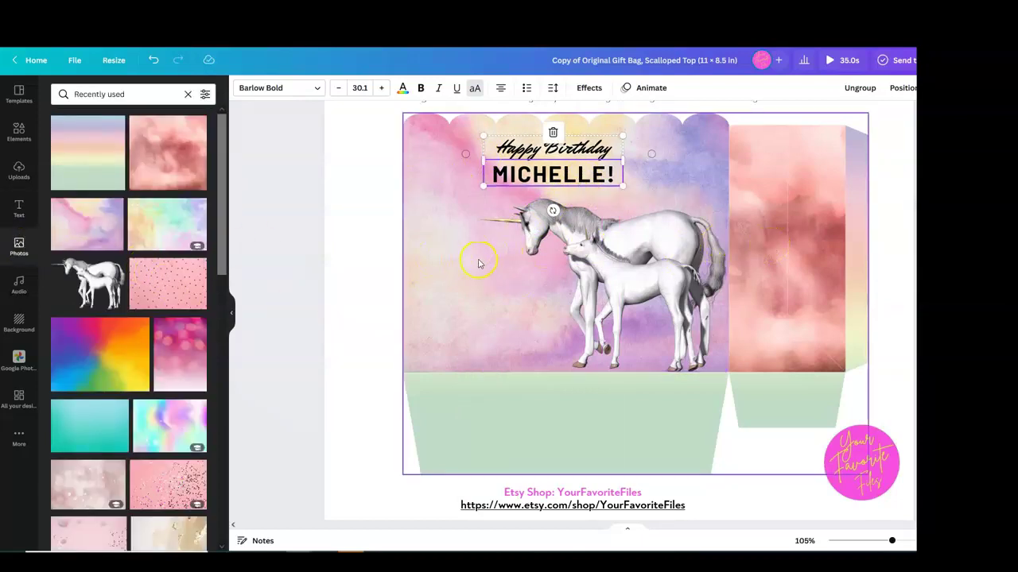
{"action": "scroll", "coordinate": [761, 267], "scroll_direction": "up", "scroll_amount": 1}
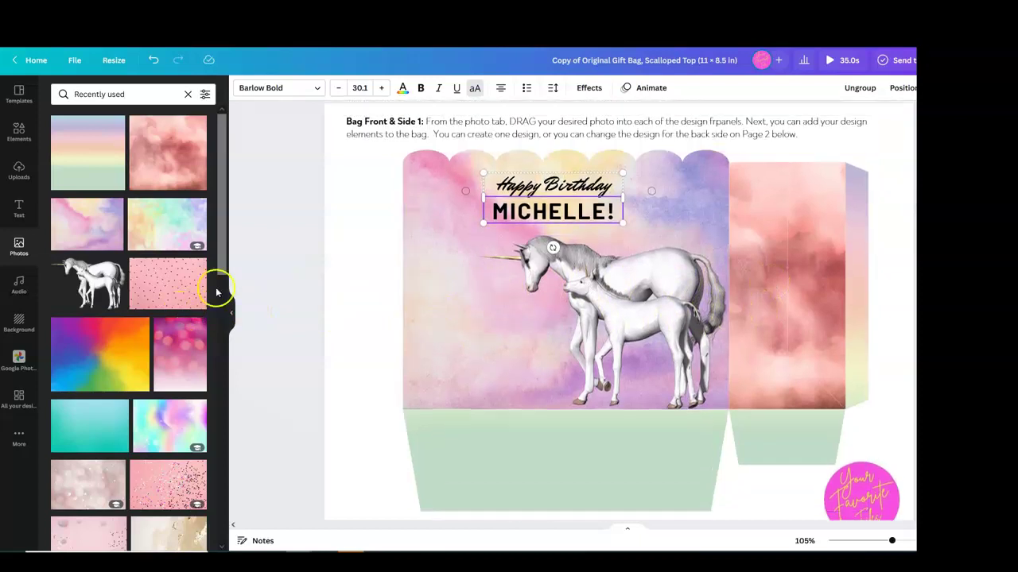
- Add the smiling flower sticker from Elements, shrunk and placed on the side panel
{"action": "left_click", "coordinate": [19, 207]}
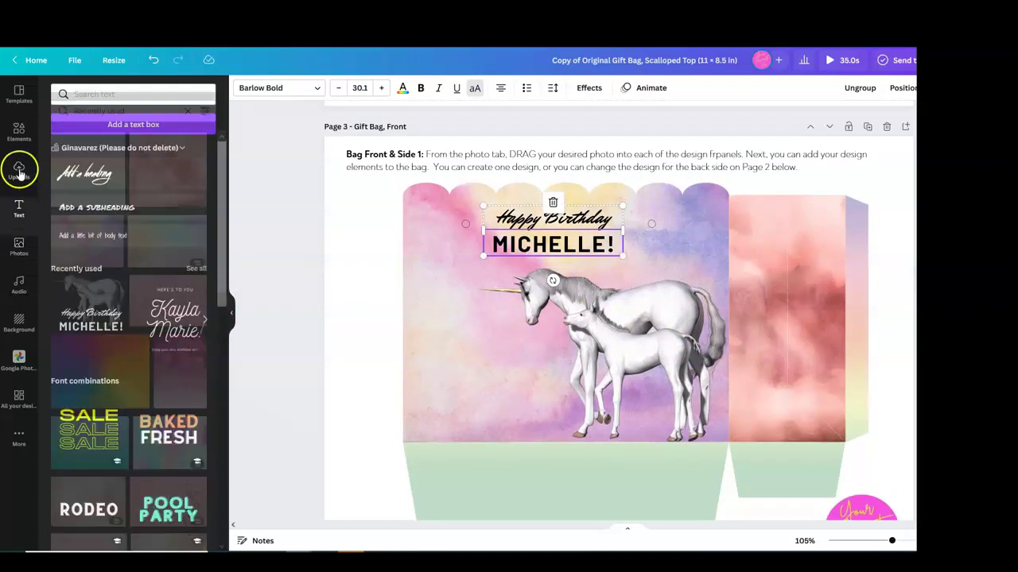
{"action": "left_click", "coordinate": [19, 132]}
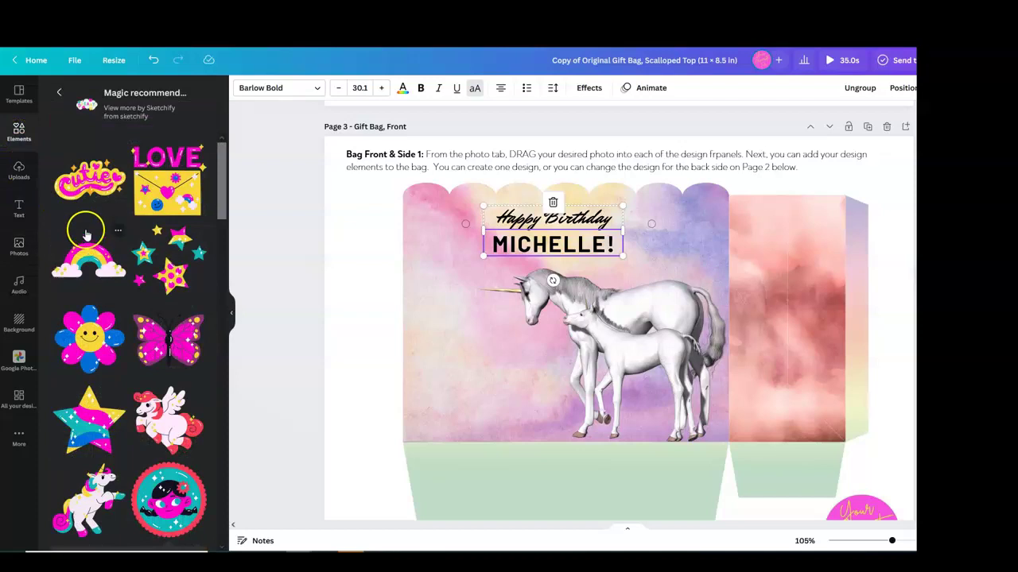
{"action": "left_click", "coordinate": [86, 342]}
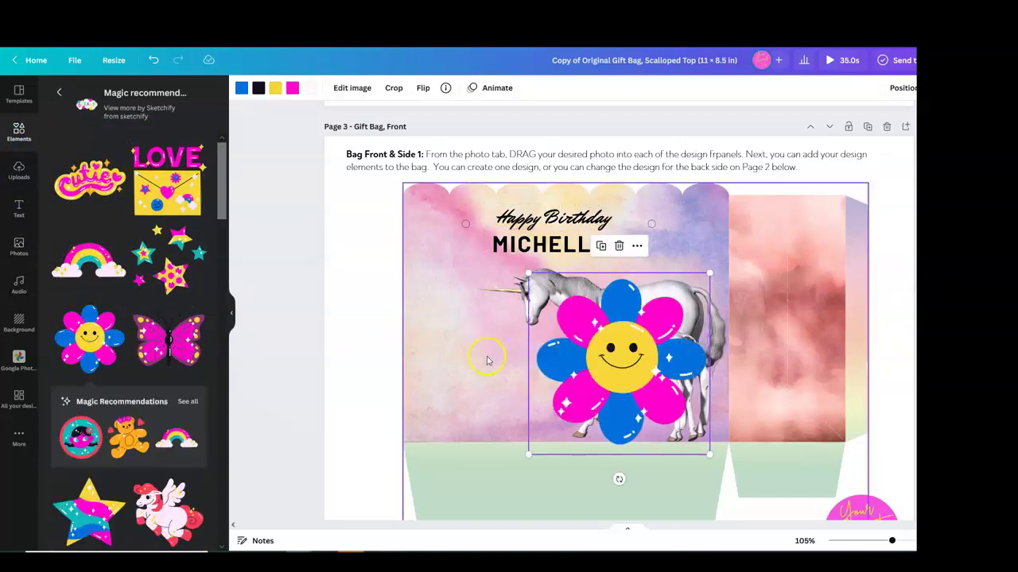
{"action": "left_click_drag", "start_coordinate": [708, 452], "coordinate": [659, 402]}
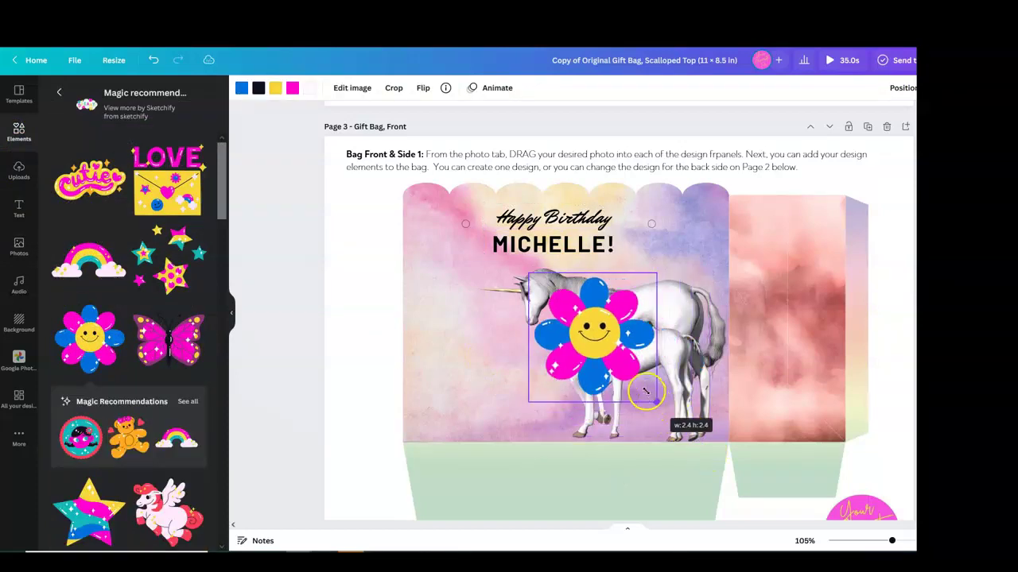
{"action": "mouse_move", "coordinate": [604, 359]}
{"action": "left_mouse_down"}
{"action": "mouse_move", "coordinate": [756, 308]}
{"action": "mouse_move", "coordinate": [803, 327]}
{"action": "left_mouse_up"}
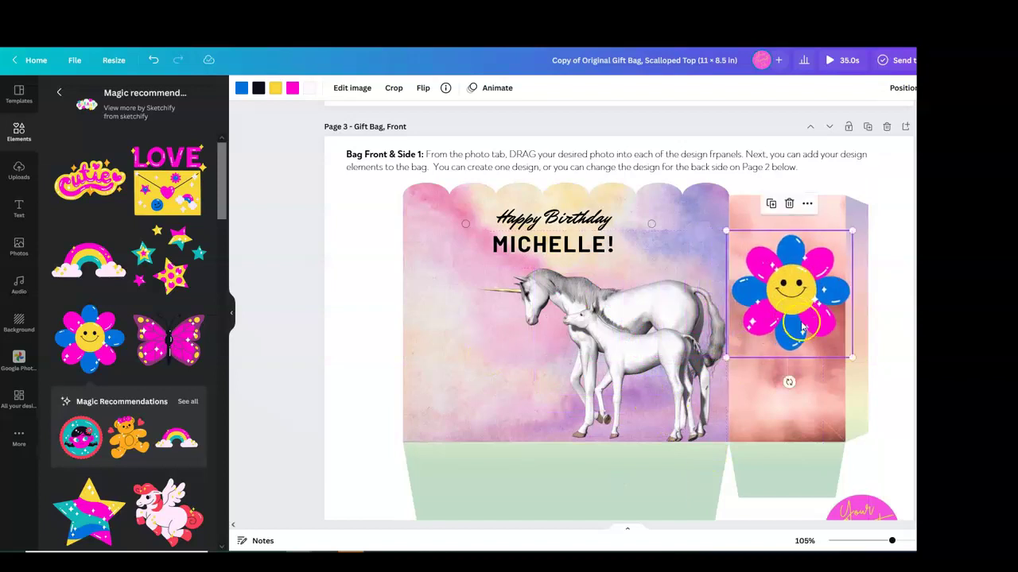
{"action": "left_click_drag", "start_coordinate": [853, 360], "coordinate": [831, 336]}
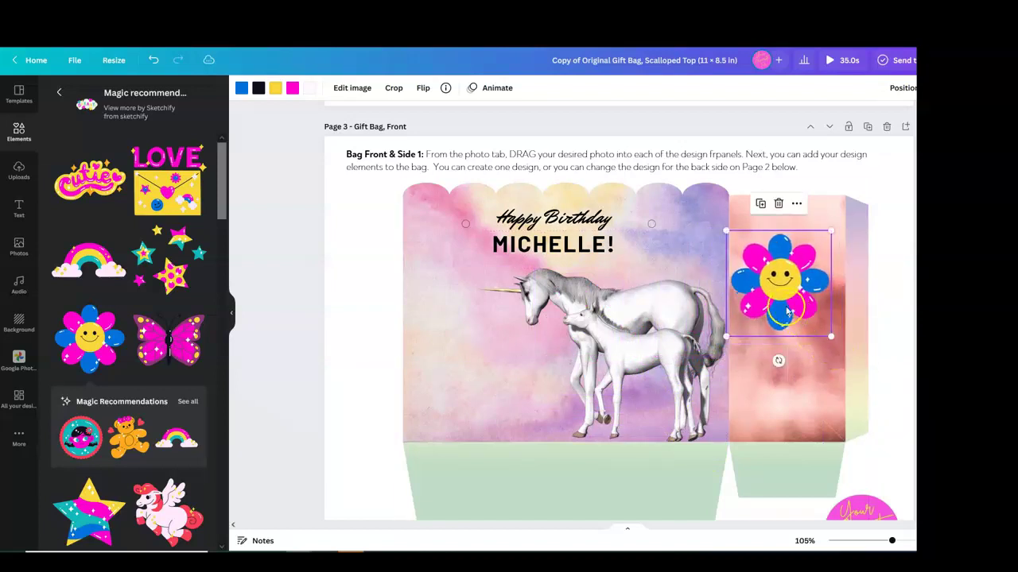
{"action": "left_click_drag", "start_coordinate": [779, 295], "coordinate": [785, 286]}
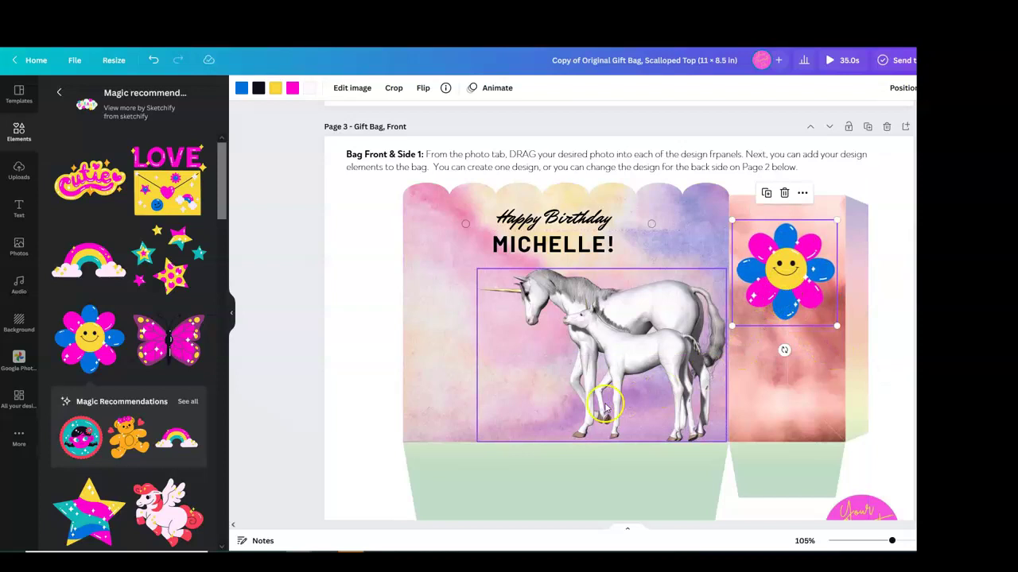
- Scroll down to the blank back-of-bag page
{"action": "scroll", "coordinate": [586, 377], "scroll_direction": "down", "scroll_amount": 5}
{"action": "scroll", "coordinate": [580, 349], "scroll_direction": "down", "scroll_amount": 1}
{"action": "scroll", "coordinate": [541, 337], "scroll_direction": "up", "scroll_amount": 4}
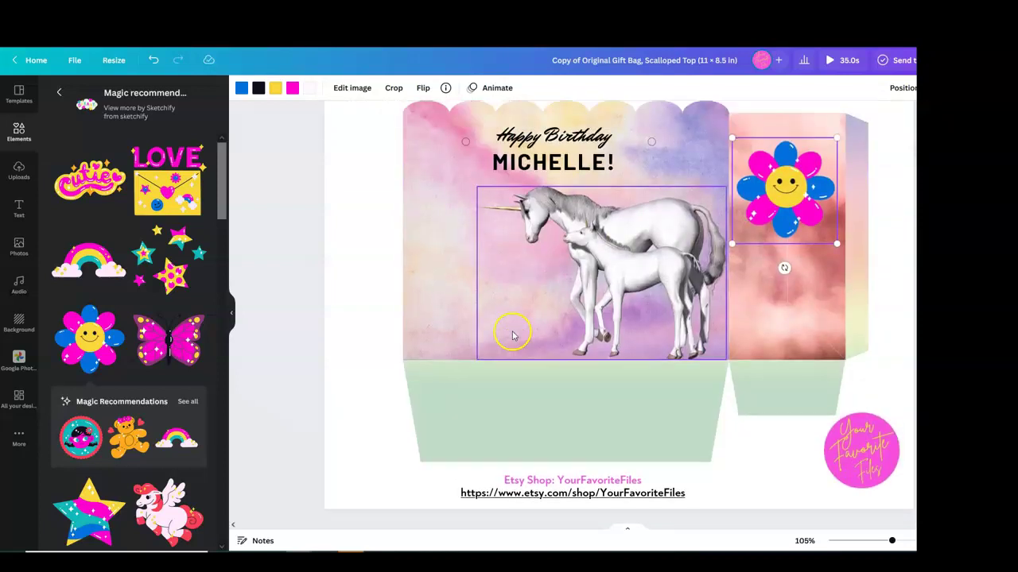
{"action": "scroll", "coordinate": [511, 335], "scroll_direction": "up", "scroll_amount": 1}
{"action": "scroll", "coordinate": [445, 286], "scroll_direction": "up", "scroll_amount": 1}
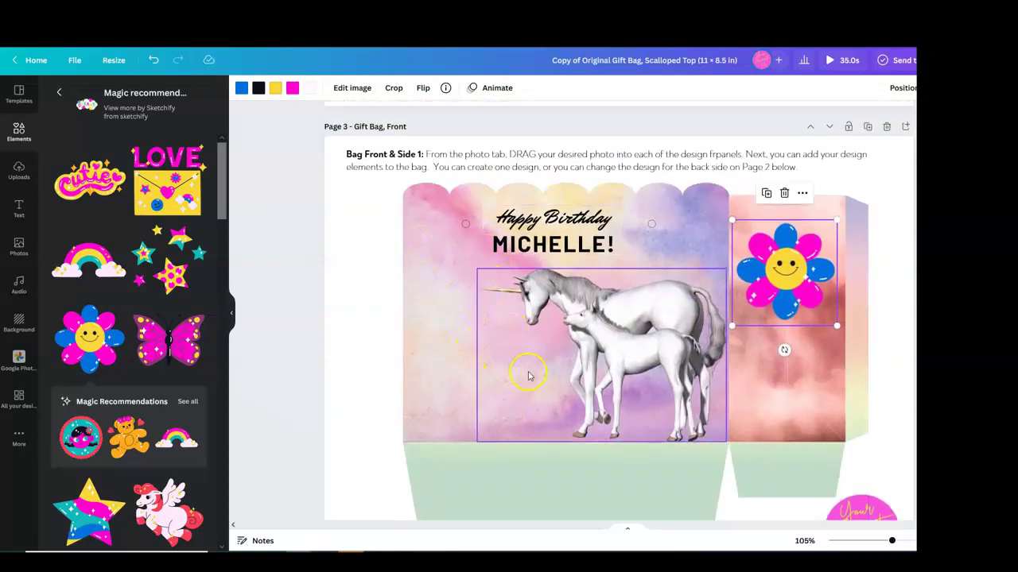
{"action": "scroll", "coordinate": [529, 374], "scroll_direction": "down", "scroll_amount": 4}
{"action": "scroll", "coordinate": [529, 372], "scroll_direction": "down", "scroll_amount": 3}
{"action": "scroll", "coordinate": [529, 366], "scroll_direction": "down", "scroll_amount": 2}
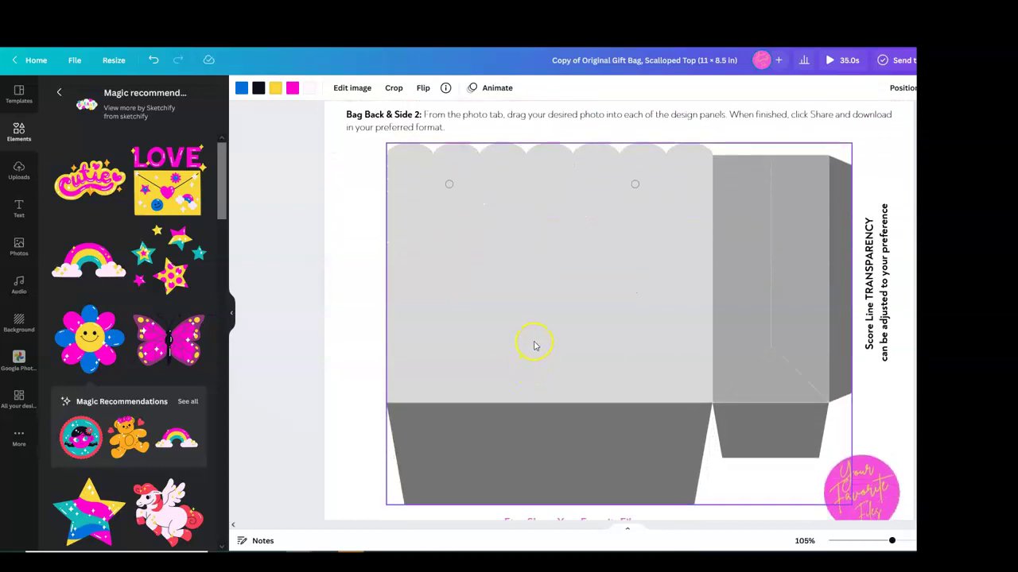
- Fill the bottom panels and side strip with teal and the side panel with beige-gold
{"action": "left_click", "coordinate": [19, 245]}
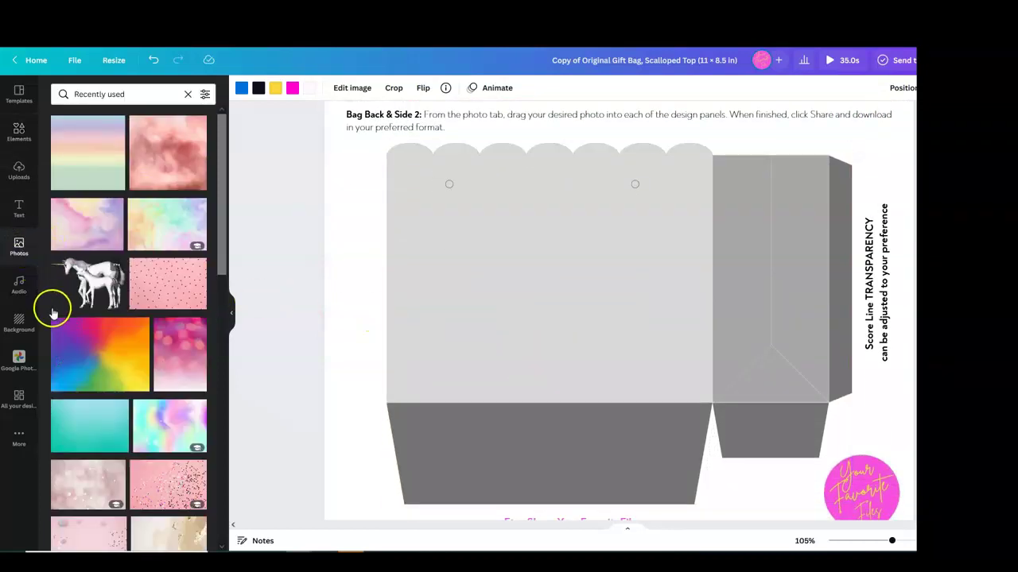
{"action": "scroll", "coordinate": [63, 362], "scroll_direction": "down", "scroll_amount": 1}
{"action": "left_click_drag", "start_coordinate": [64, 375], "coordinate": [371, 417]}
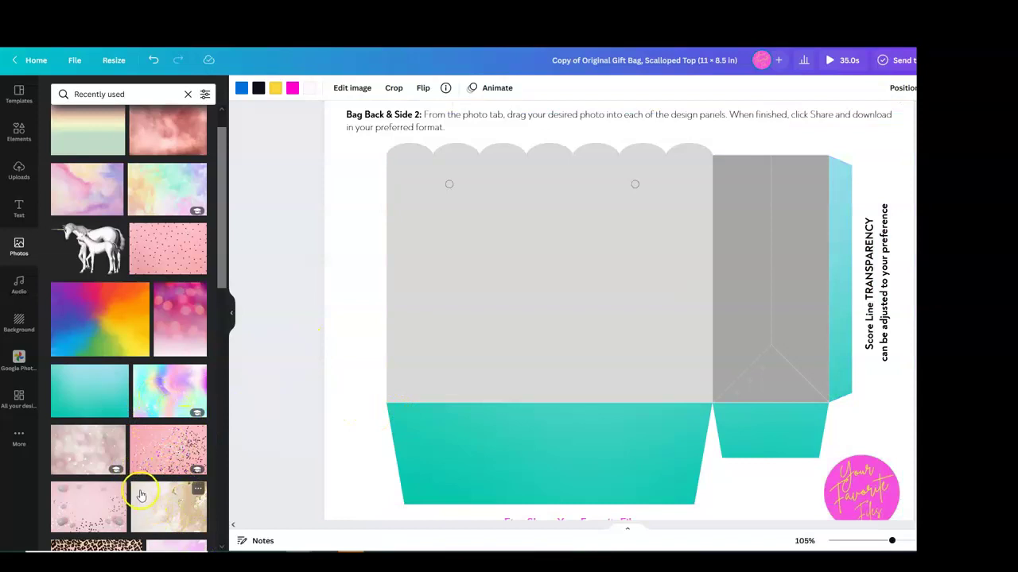
{"action": "mouse_move", "coordinate": [139, 495]}
{"action": "left_mouse_down"}
{"action": "mouse_move", "coordinate": [725, 176]}
{"action": "mouse_move", "coordinate": [609, 169]}
{"action": "mouse_move", "coordinate": [725, 173]}
{"action": "left_mouse_up"}
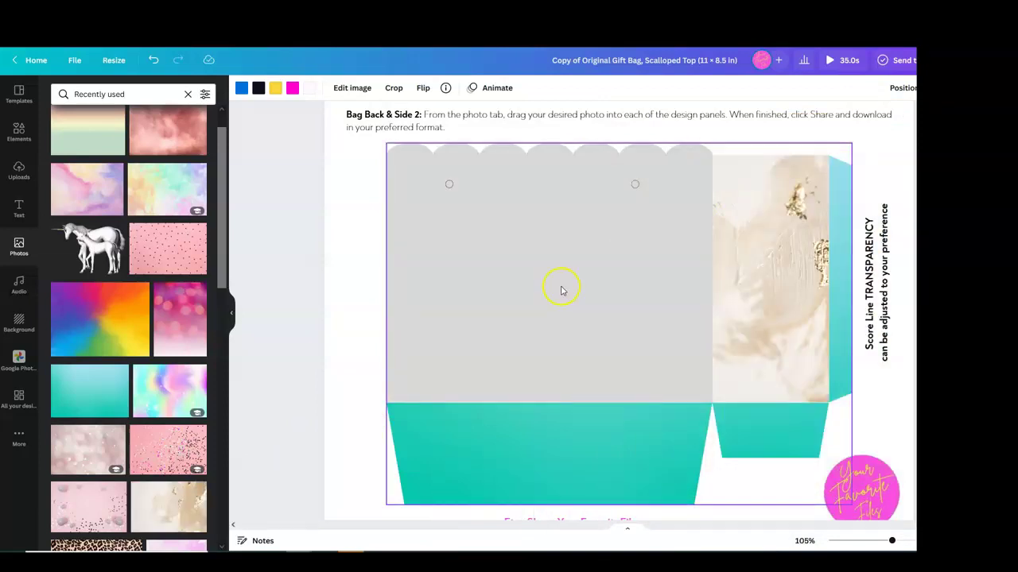
- Fill the scalloped back panel with leopard print, then replace it with the rainbow gradient
{"action": "scroll", "coordinate": [163, 450], "scroll_direction": "down", "scroll_amount": 3}
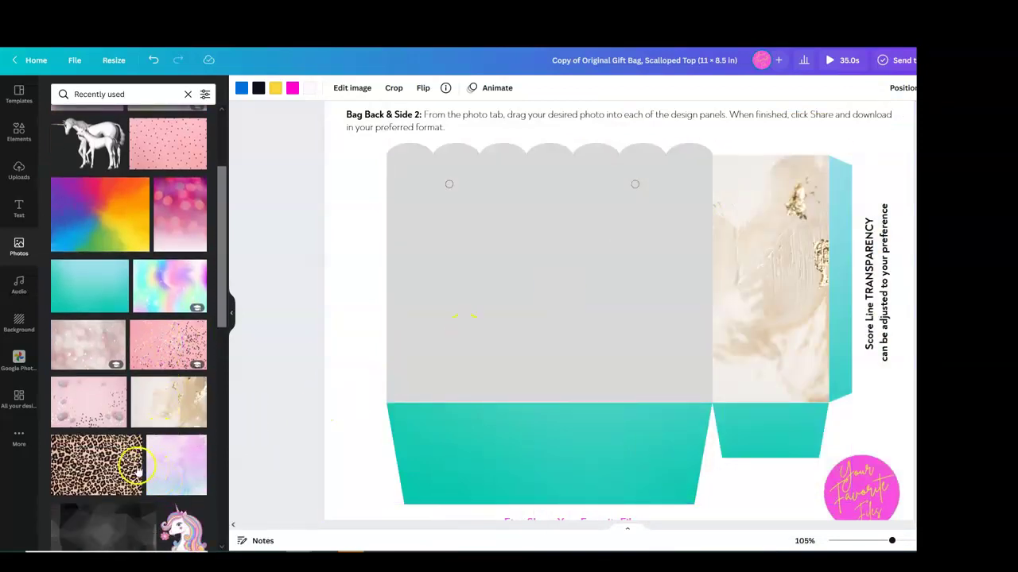
{"action": "mouse_move", "coordinate": [61, 439]}
{"action": "left_mouse_down"}
{"action": "mouse_move", "coordinate": [225, 391]}
{"action": "mouse_move", "coordinate": [400, 159]}
{"action": "left_mouse_up"}
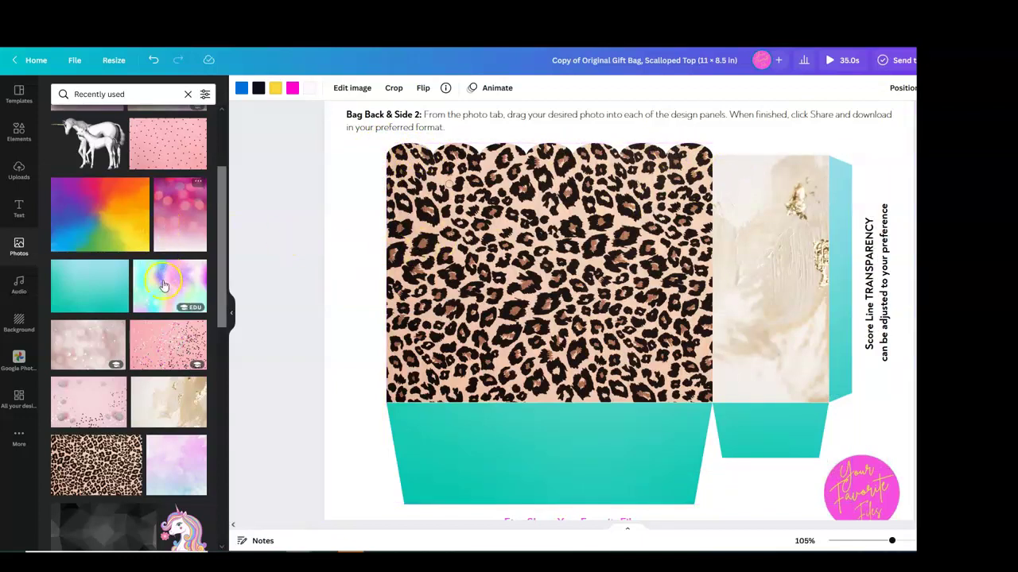
{"action": "mouse_move", "coordinate": [97, 215]}
{"action": "left_mouse_down"}
{"action": "mouse_move", "coordinate": [258, 162]}
{"action": "mouse_move", "coordinate": [404, 167]}
{"action": "left_mouse_up"}
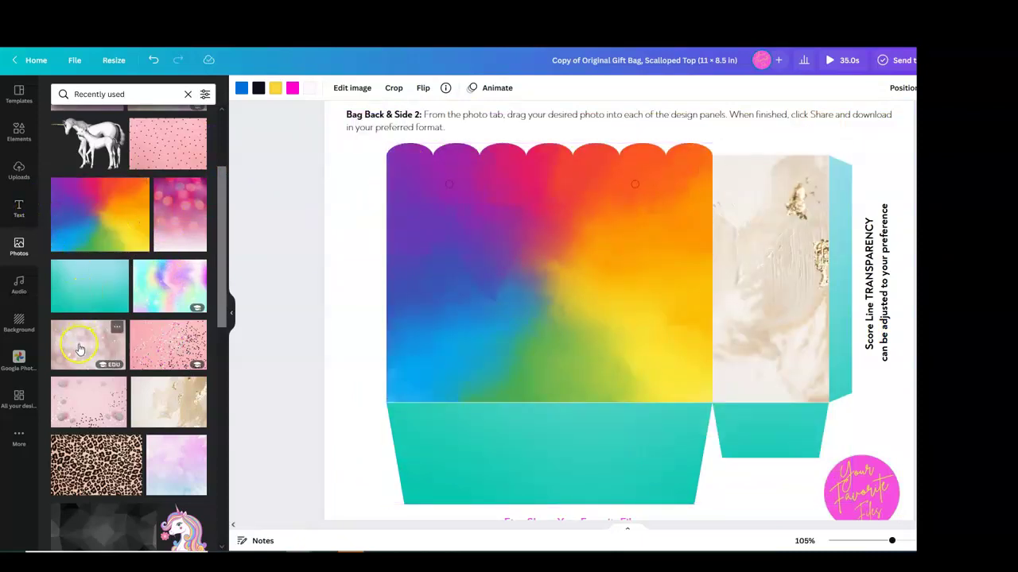
- Add the rainbow photo as an image and resize it to fit the back panel below the scallops
{"action": "left_click", "coordinate": [109, 227]}
{"action": "left_click_drag", "start_coordinate": [547, 295], "coordinate": [513, 294]}
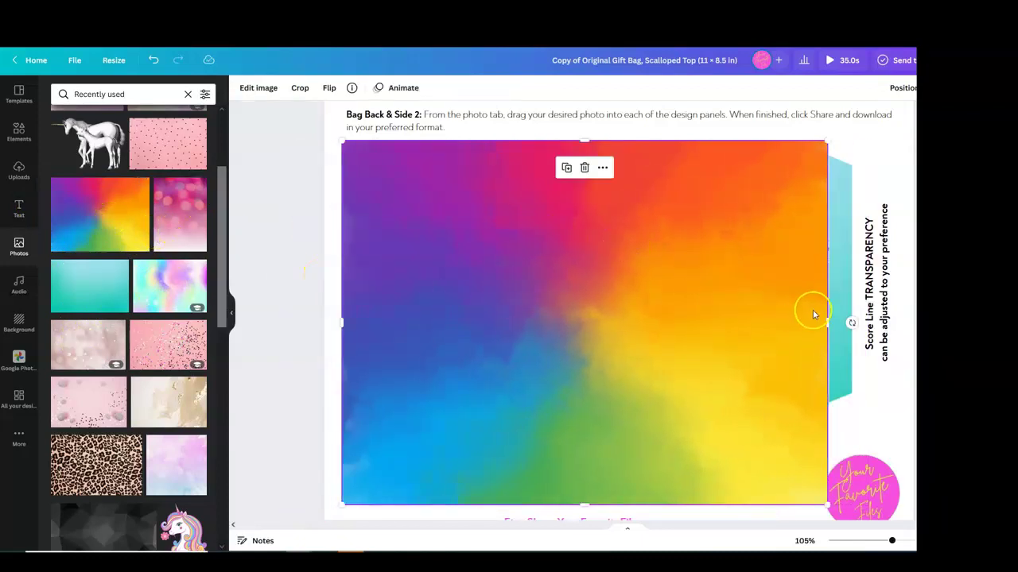
{"action": "left_click_drag", "start_coordinate": [827, 321], "coordinate": [711, 322]}
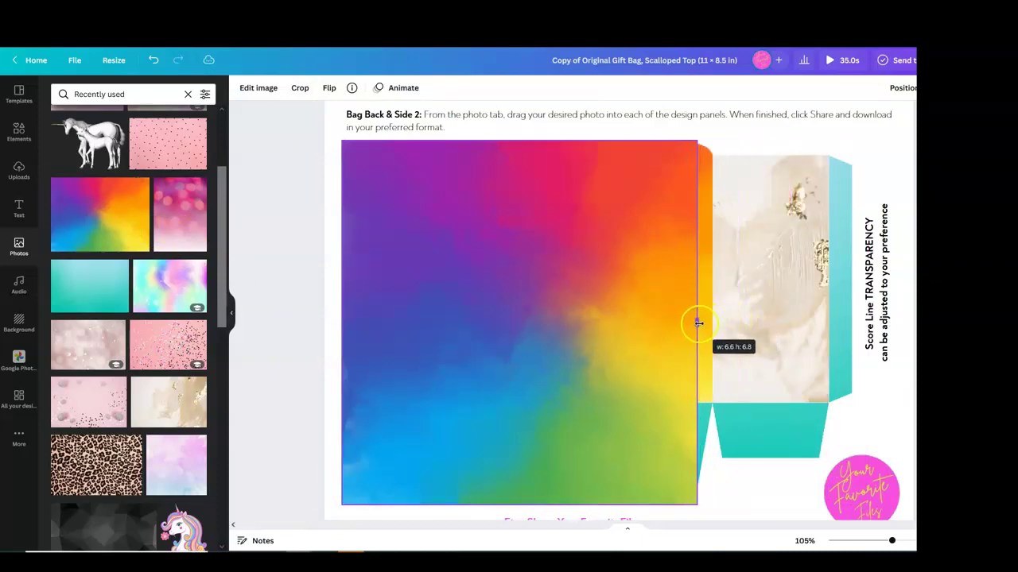
{"action": "left_click_drag", "start_coordinate": [342, 322], "coordinate": [384, 324]}
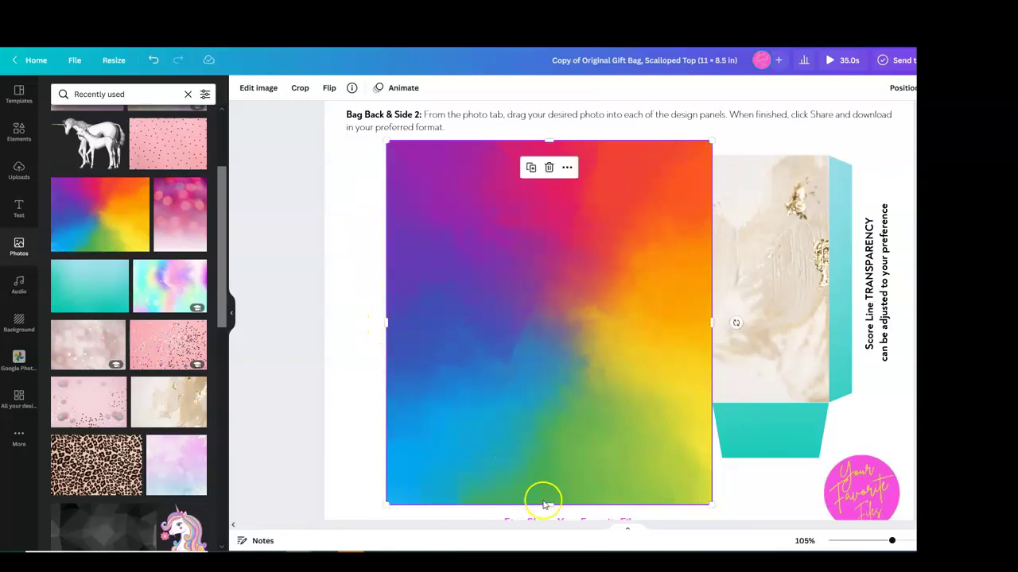
{"action": "left_click_drag", "start_coordinate": [550, 505], "coordinate": [549, 404]}
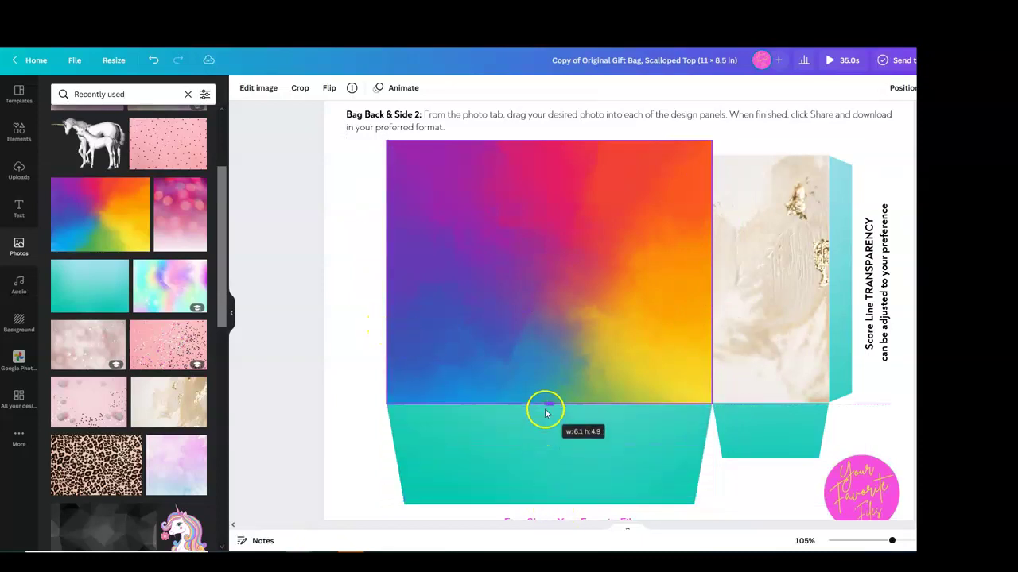
{"action": "left_click_drag", "start_coordinate": [547, 143], "coordinate": [545, 181]}
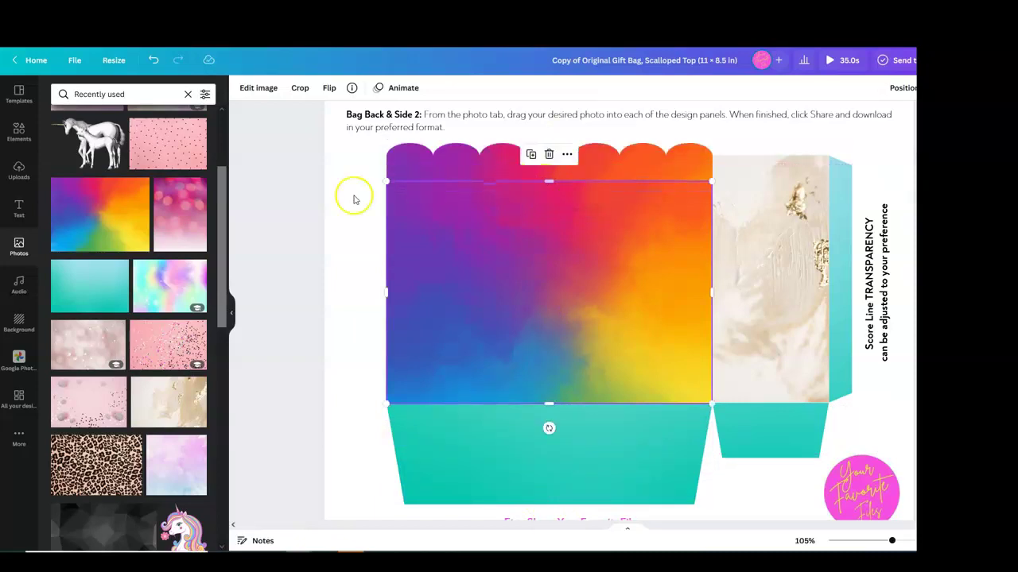
{"action": "left_click", "coordinate": [548, 154]}
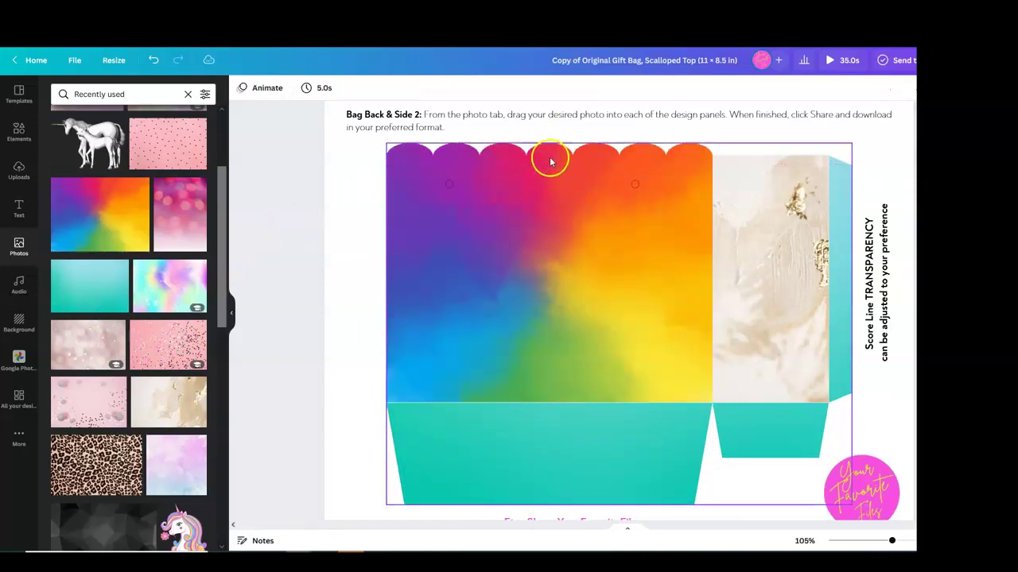
{"action": "mouse_move", "coordinate": [96, 465]}
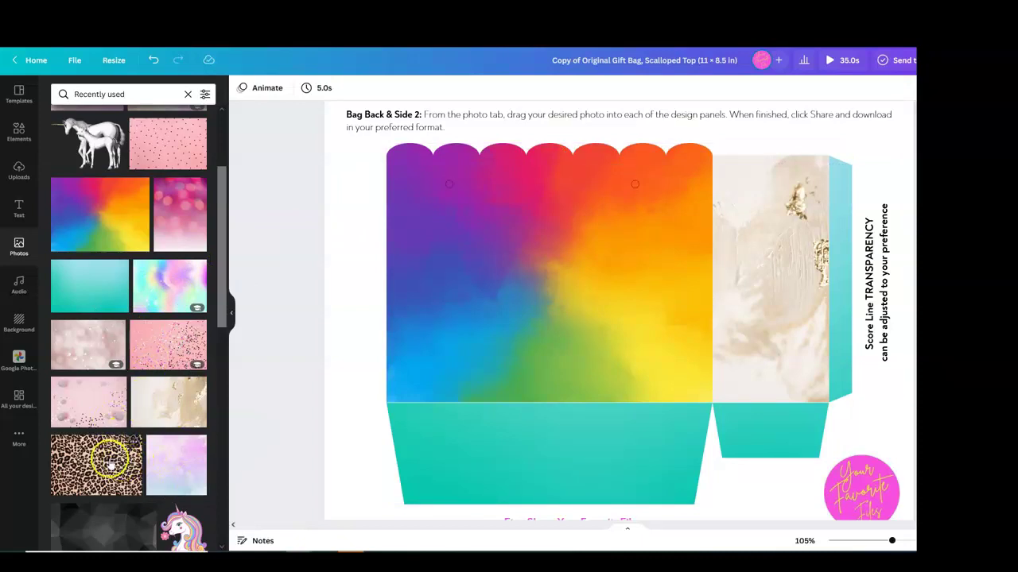
{"action": "left_click", "coordinate": [109, 459]}
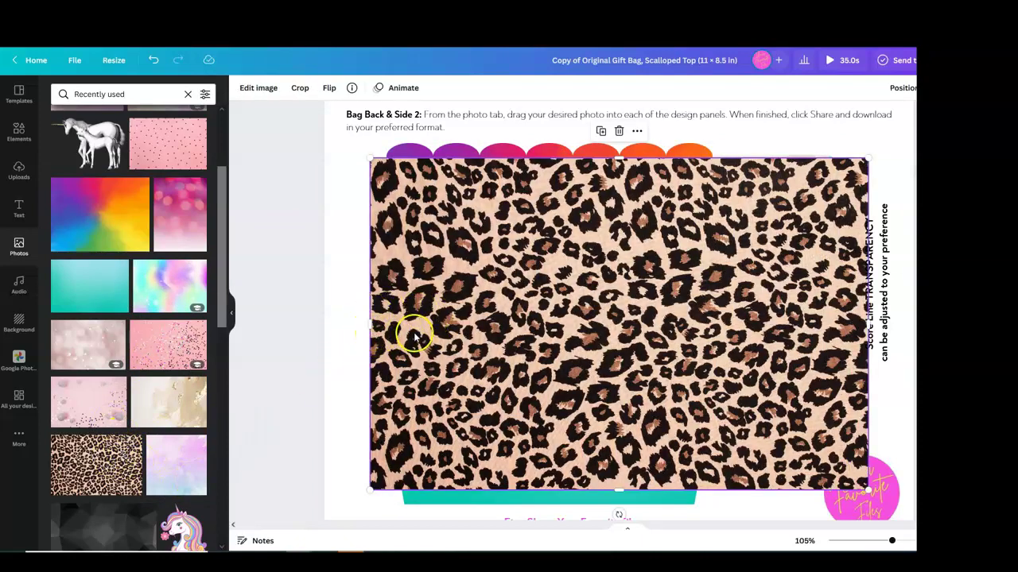
{"action": "mouse_move", "coordinate": [409, 336]}
{"action": "left_mouse_down"}
{"action": "mouse_move", "coordinate": [415, 319]}
{"action": "mouse_move", "coordinate": [386, 311]}
{"action": "left_mouse_up"}
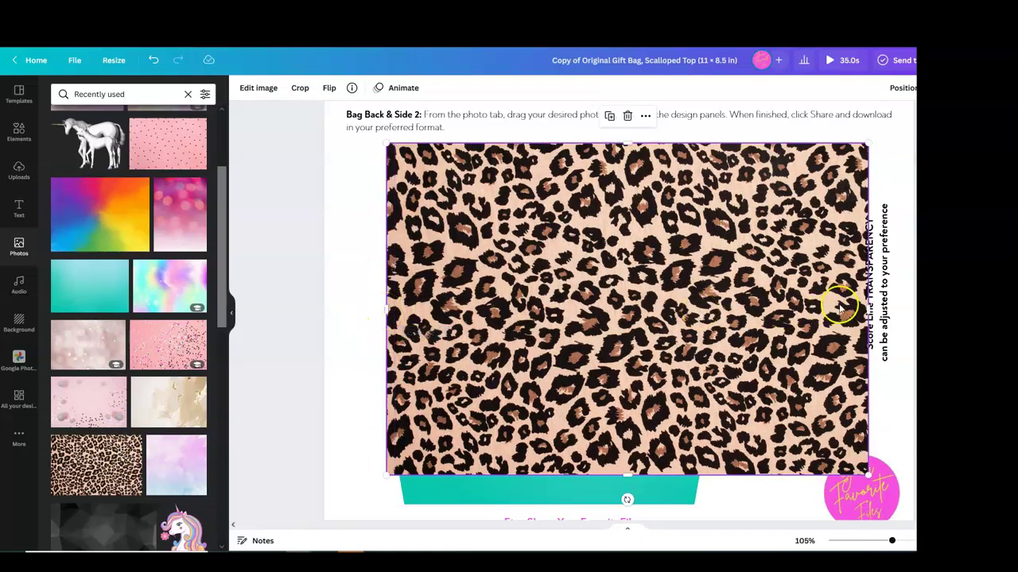
{"action": "left_click_drag", "start_coordinate": [865, 310], "coordinate": [697, 319]}
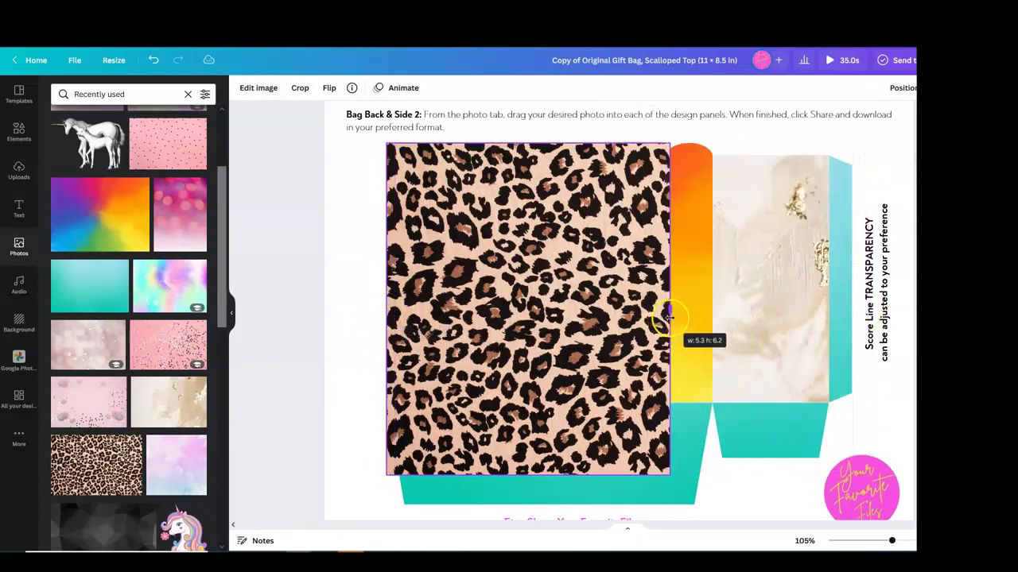
{"action": "left_click_drag", "start_coordinate": [703, 322], "coordinate": [709, 325]}
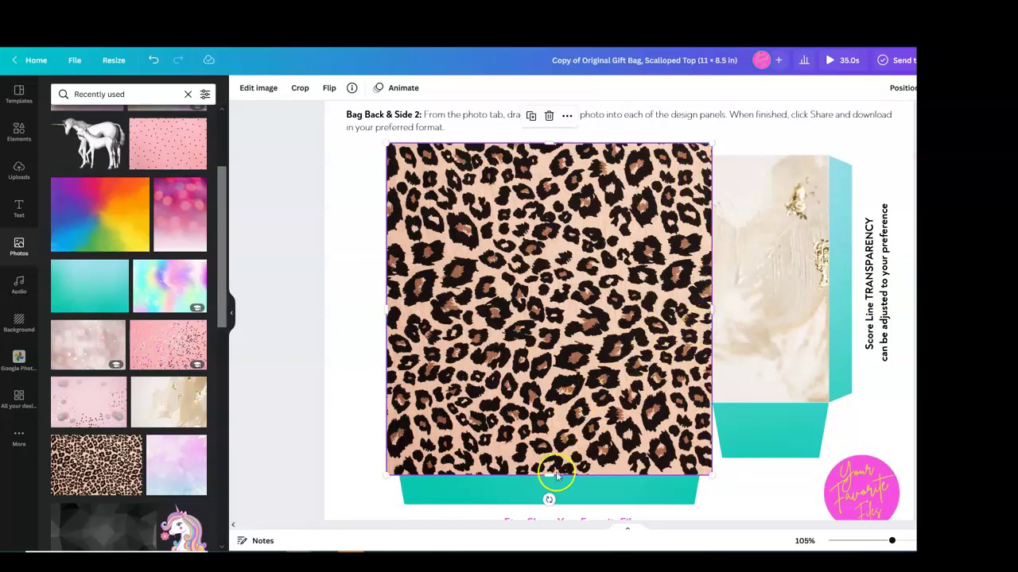
{"action": "left_click_drag", "start_coordinate": [550, 475], "coordinate": [555, 397]}
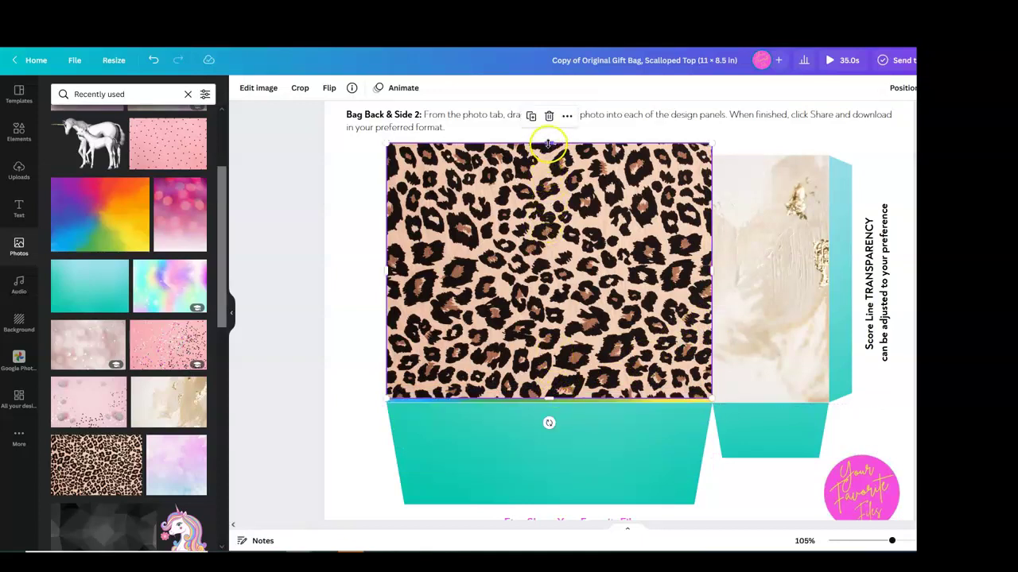
{"action": "left_click_drag", "start_coordinate": [549, 143], "coordinate": [551, 151]}
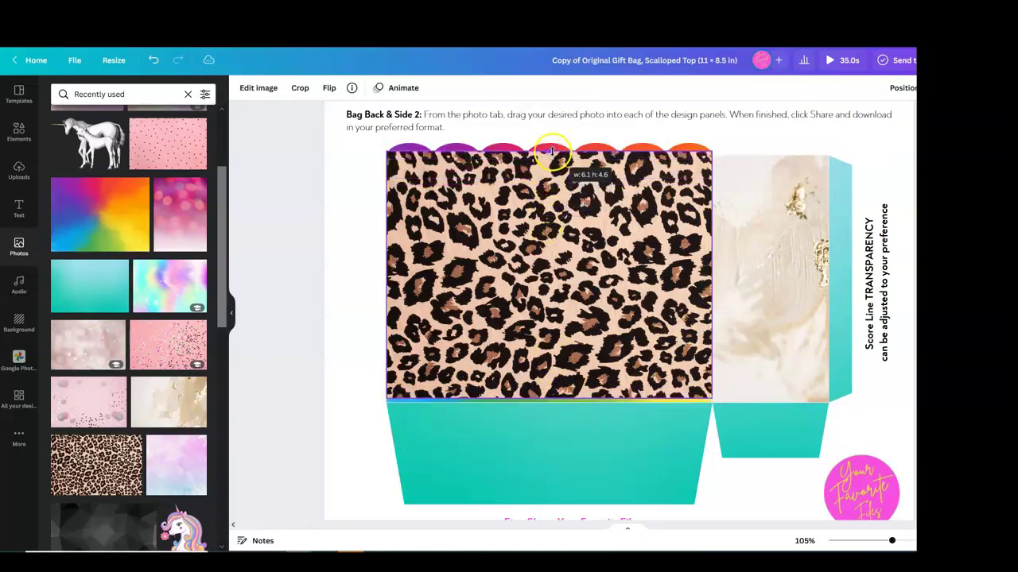
{"action": "left_click_drag", "start_coordinate": [551, 151], "coordinate": [553, 159]}
{"action": "left_click", "coordinate": [455, 151]}
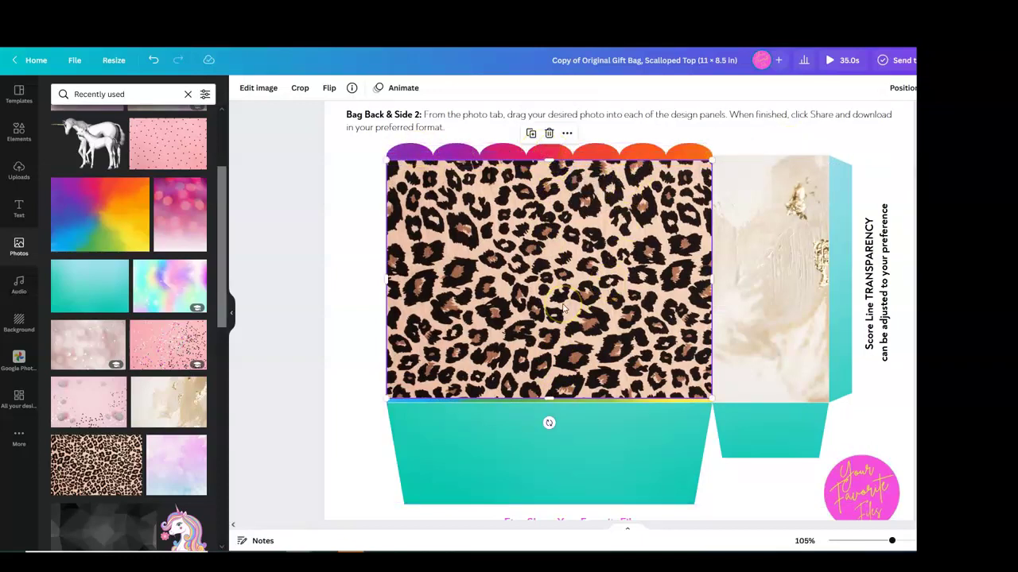
{"action": "left_click", "coordinate": [544, 147]}
- Swap the back panel's rainbow for leopard print and add a small unicorn head at its lower right
{"action": "left_click", "coordinate": [549, 134]}
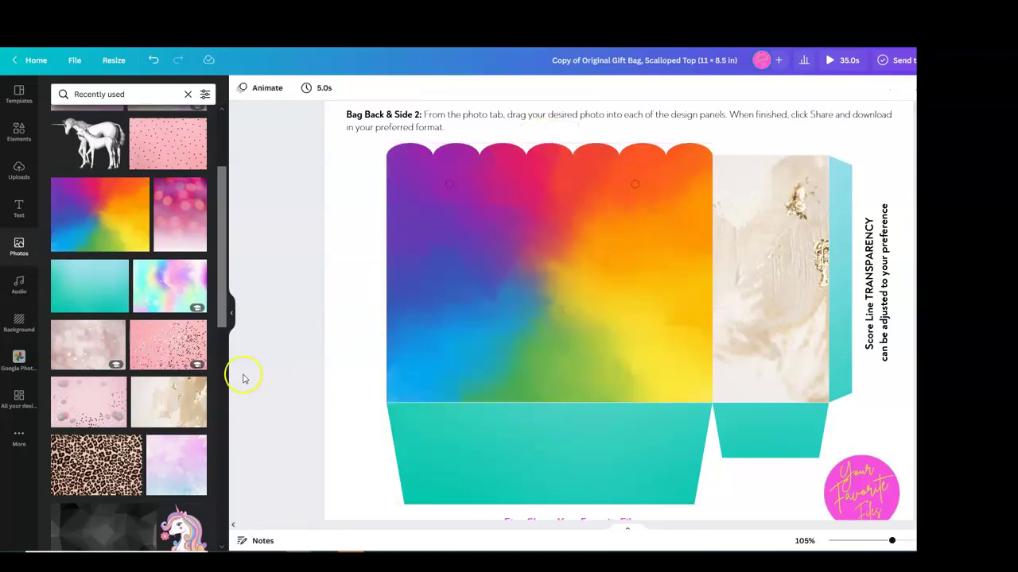
{"action": "left_click_drag", "start_coordinate": [71, 432], "coordinate": [493, 232]}
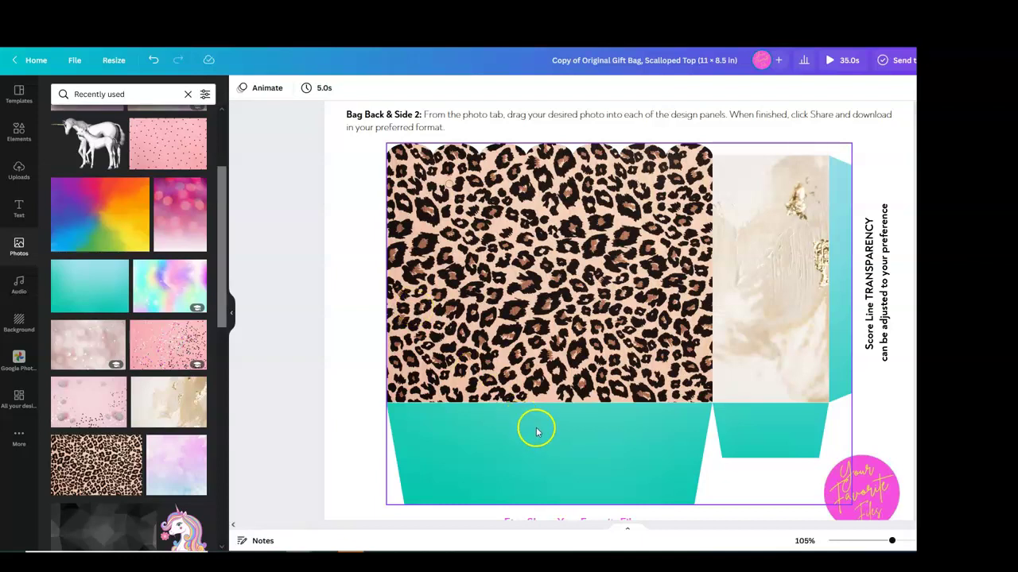
{"action": "left_click", "coordinate": [181, 532]}
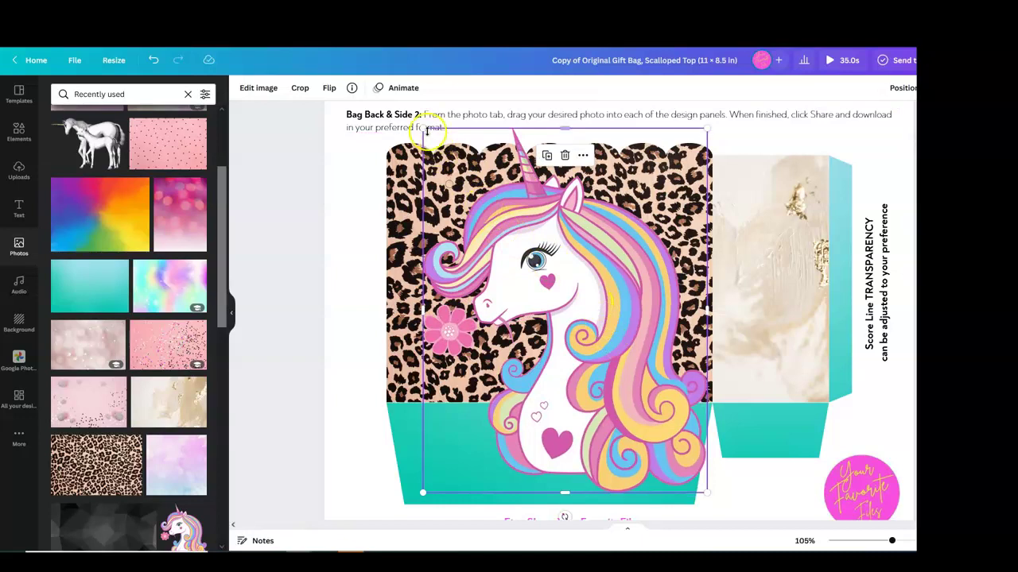
{"action": "left_click_drag", "start_coordinate": [423, 129], "coordinate": [559, 305]}
{"action": "left_click_drag", "start_coordinate": [632, 455], "coordinate": [618, 361]}
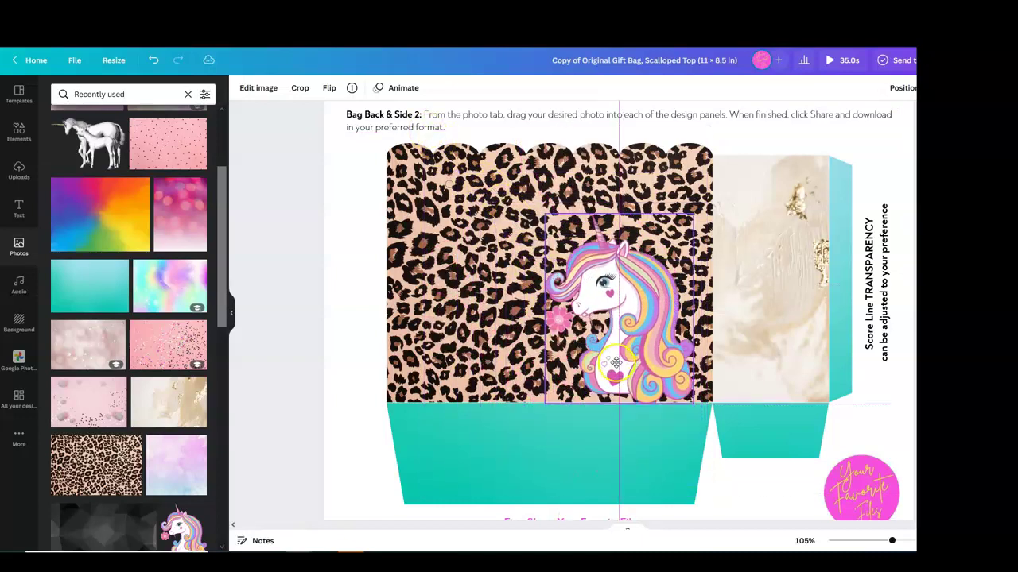